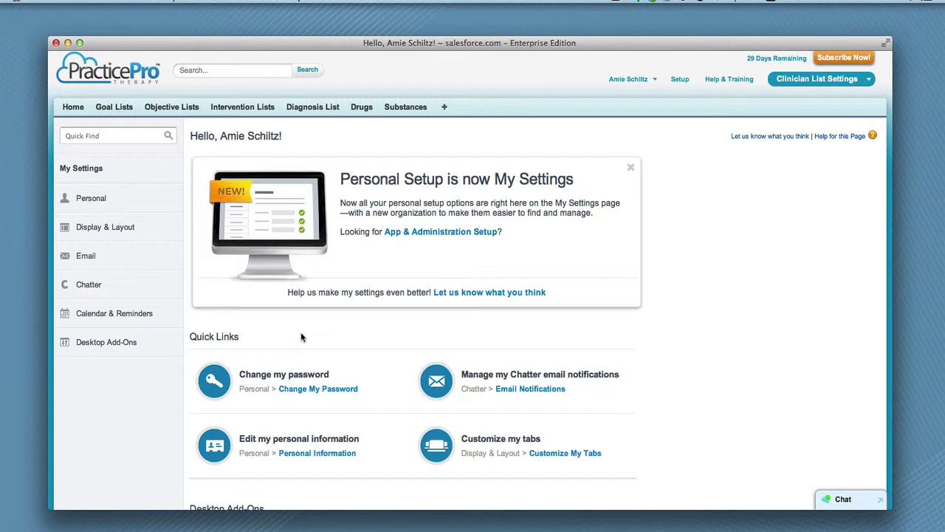
Open Change My Password, leaving Old, New, Verify Password and Answer blank and the question at --None--.
{"action": "left_click", "coordinate": [318, 389]}
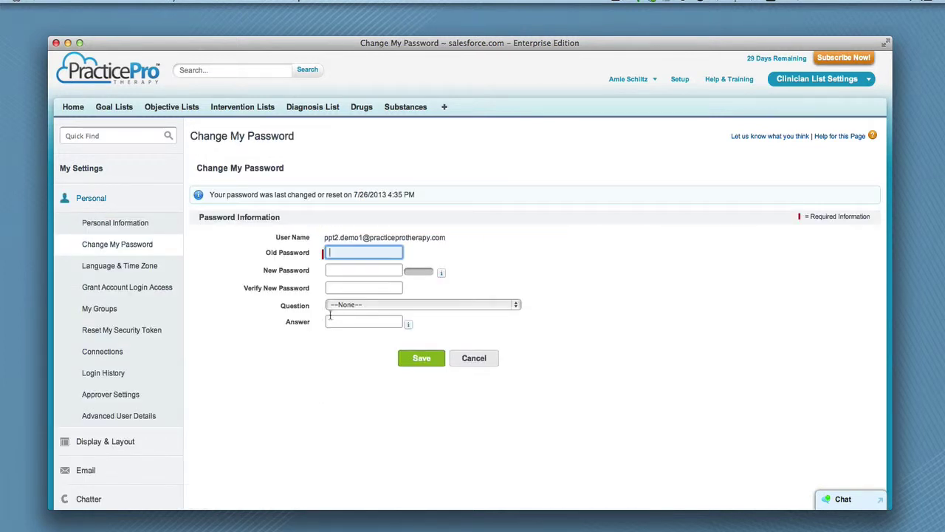
{"action": "left_click", "coordinate": [360, 268]}
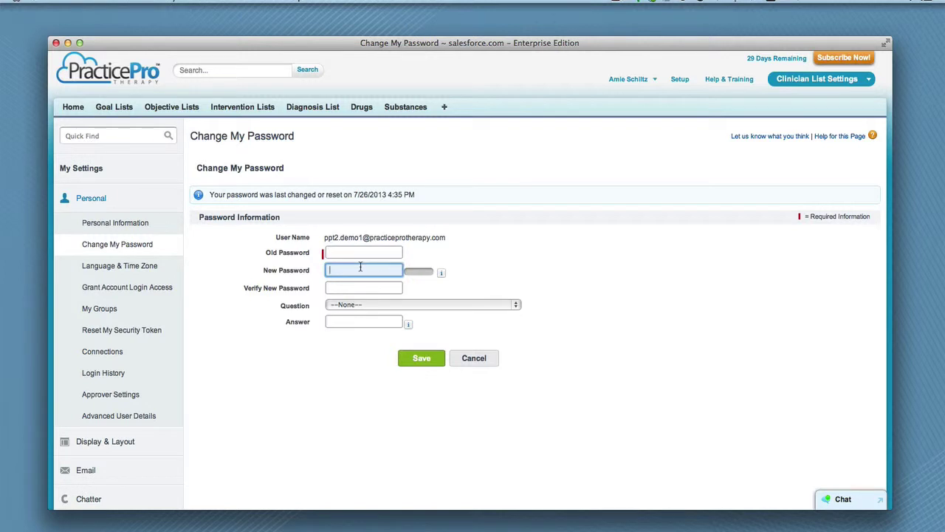
{"action": "left_click", "coordinate": [363, 286]}
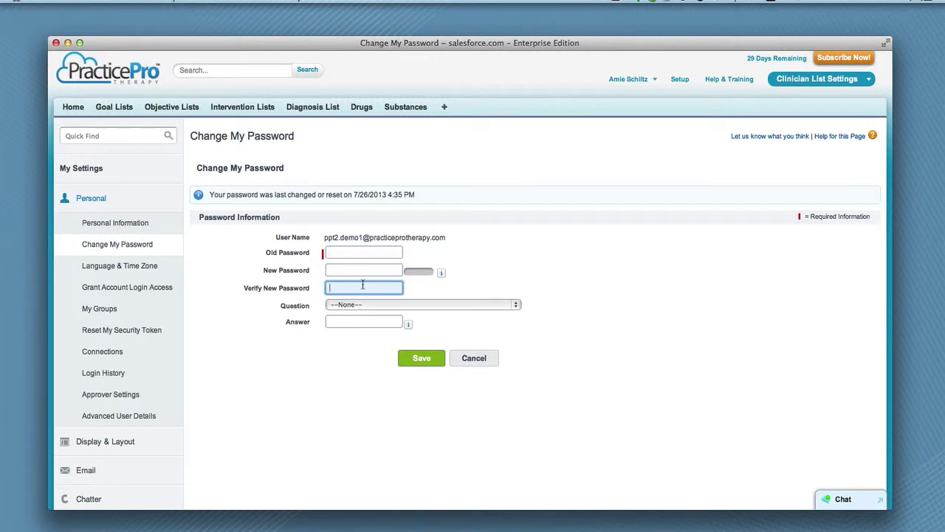
{"action": "left_click", "coordinate": [517, 309]}
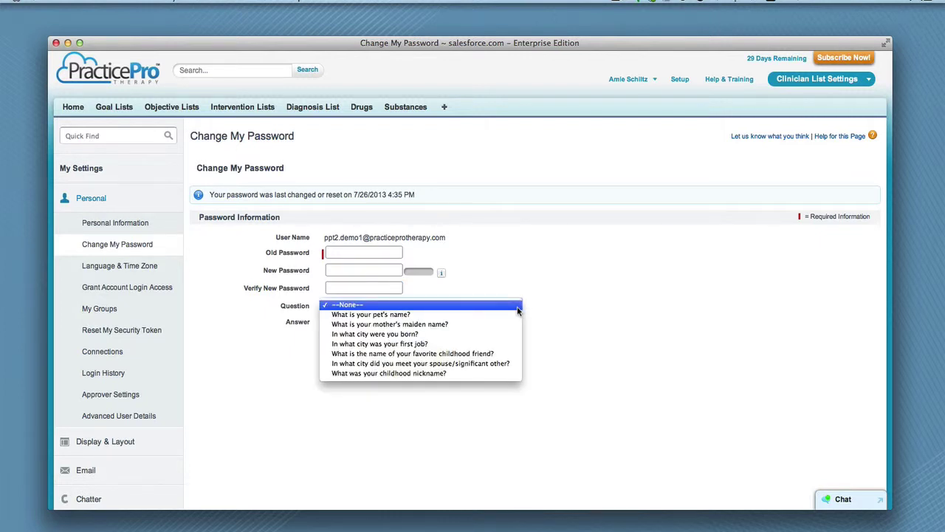
{"action": "left_click", "coordinate": [517, 306]}
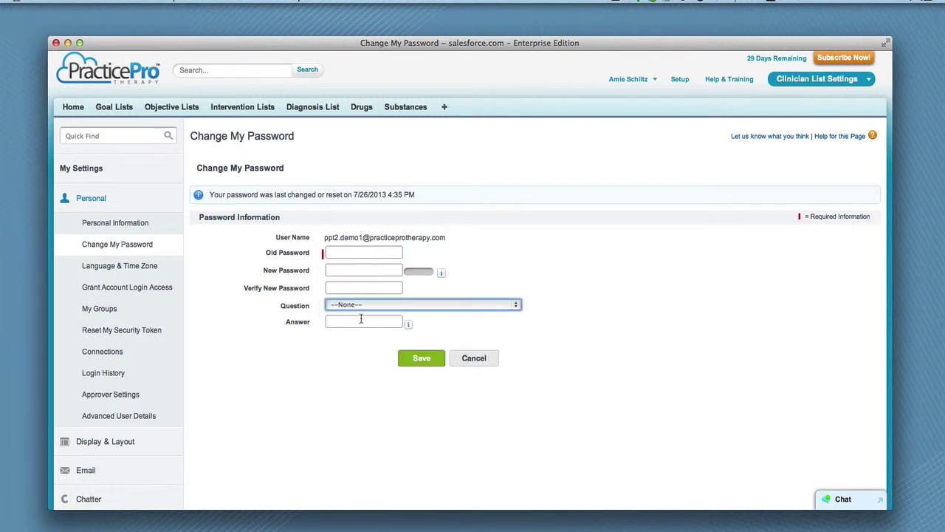
{"action": "left_click", "coordinate": [361, 321]}
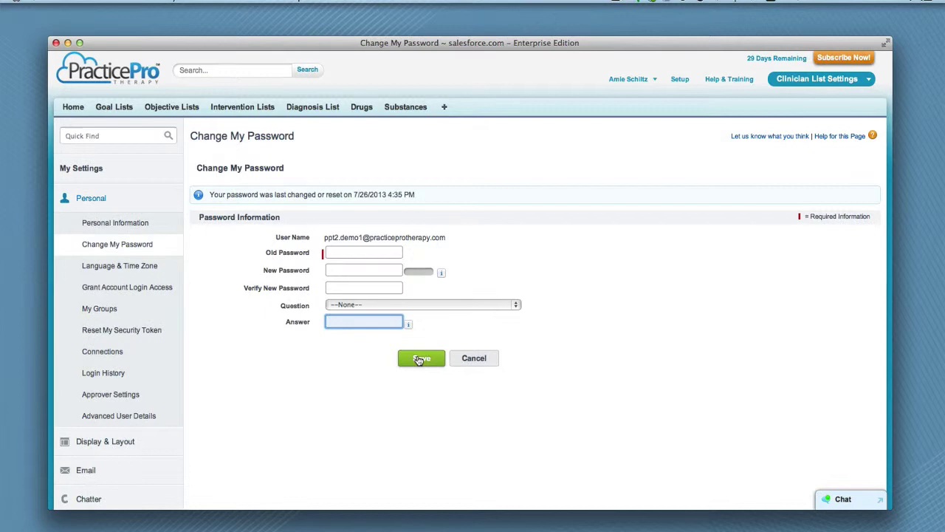
Submit the blank password form, then review the Personal Information email and nickname fields and save.
{"action": "left_click", "coordinate": [419, 359]}
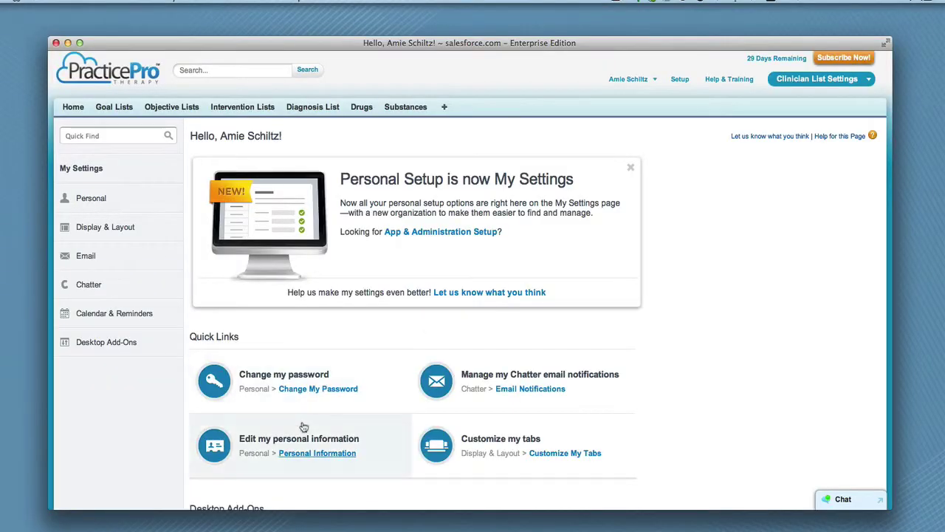
{"action": "left_click", "coordinate": [313, 454]}
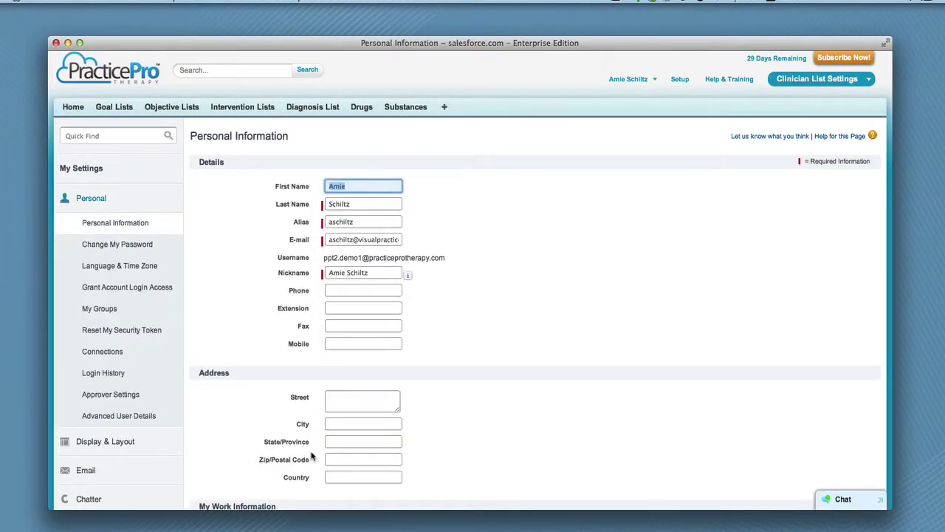
{"action": "left_click", "coordinate": [387, 240]}
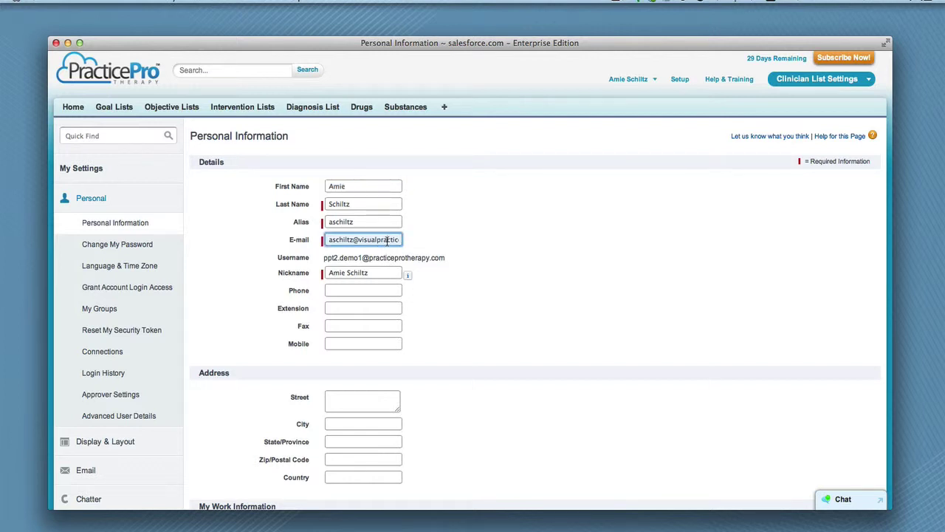
{"action": "left_click", "coordinate": [386, 272]}
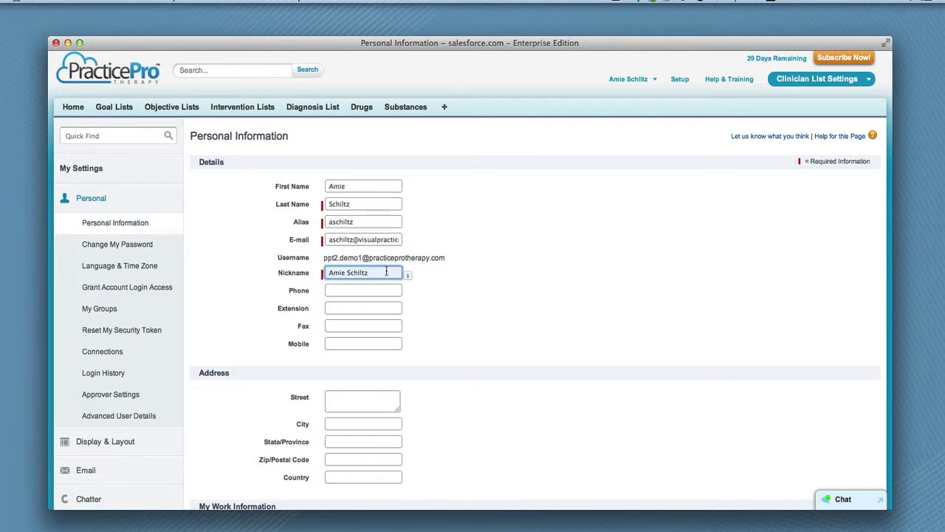
{"action": "mouse_move", "coordinate": [410, 277]}
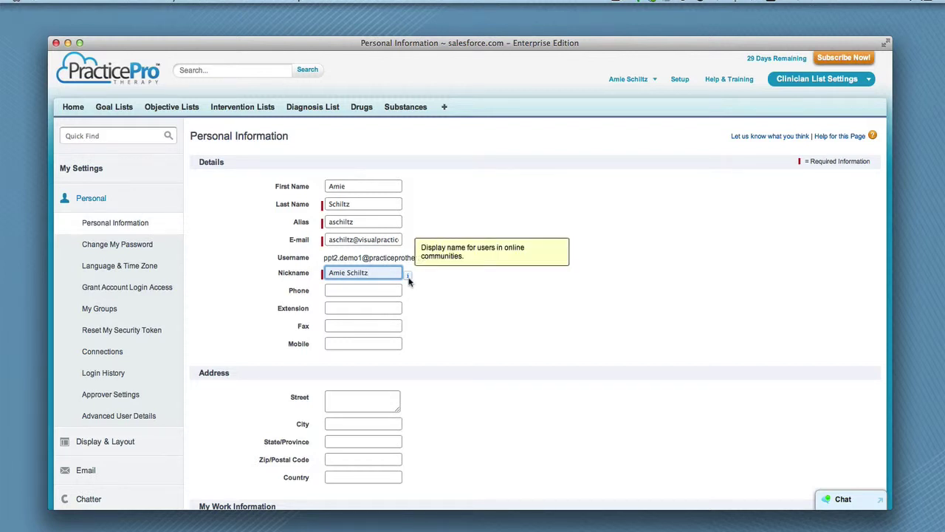
{"action": "scroll", "coordinate": [409, 280], "scroll_direction": "down", "scroll_amount": 5}
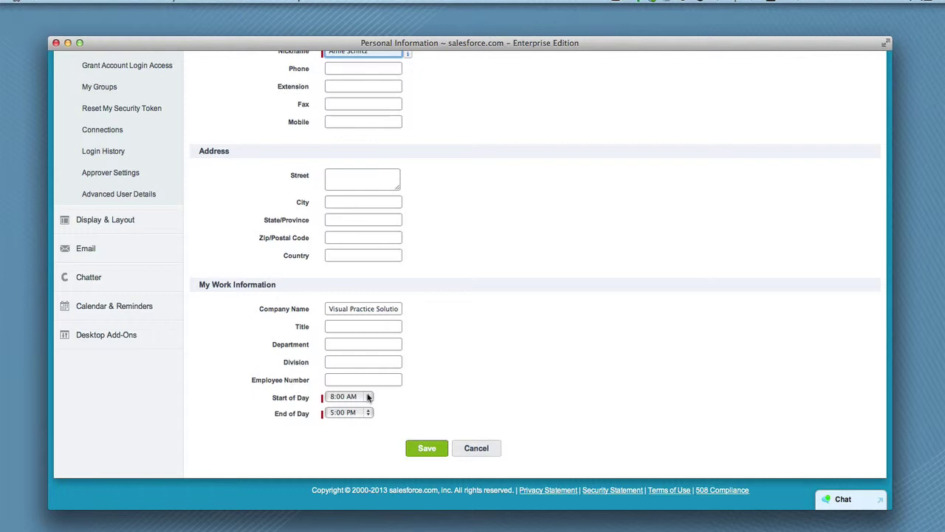
{"action": "left_click", "coordinate": [426, 448]}
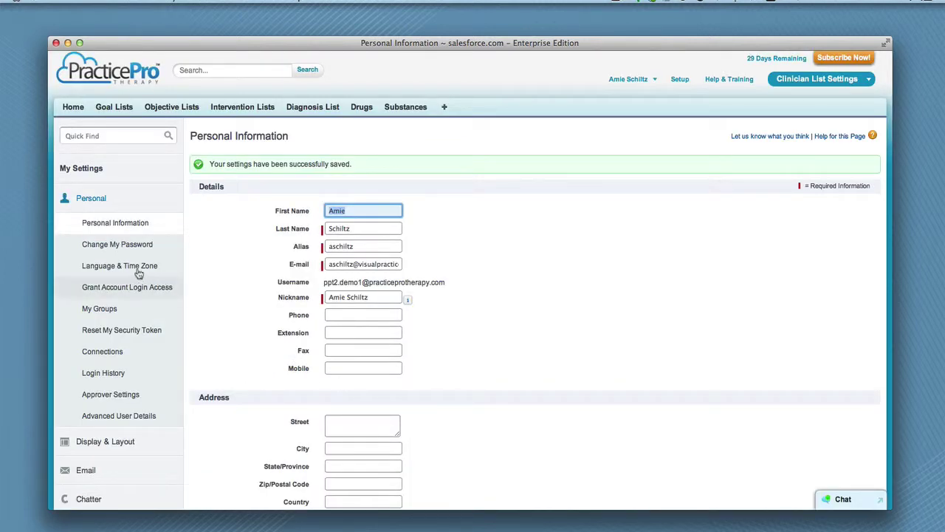
Save the Language & Time Zone page and, under Email, the My Email Settings page unchanged.
{"action": "left_click", "coordinate": [133, 268]}
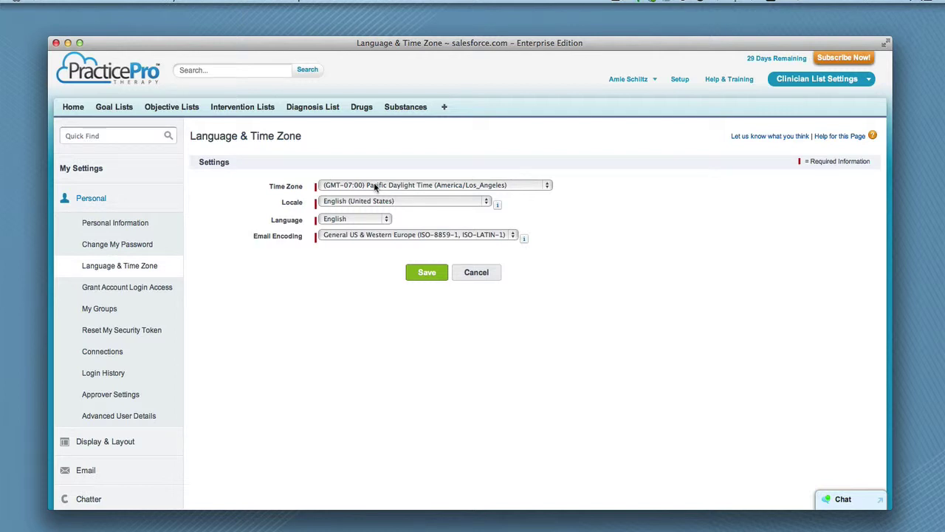
{"action": "left_click", "coordinate": [428, 273]}
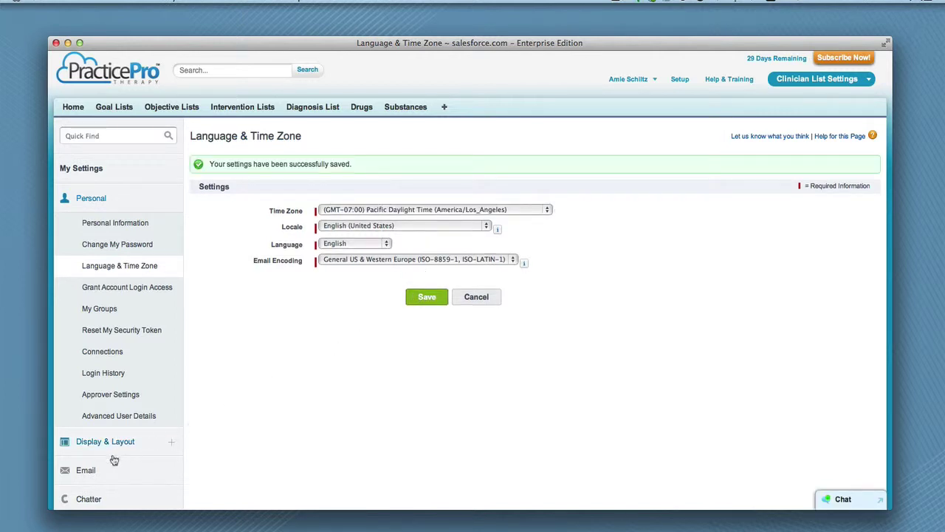
{"action": "left_click", "coordinate": [92, 470]}
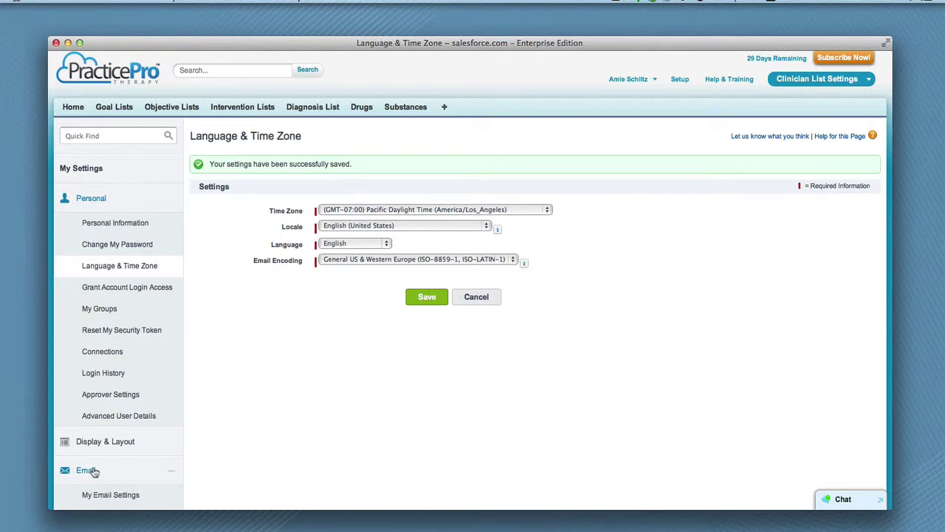
{"action": "left_click", "coordinate": [107, 495]}
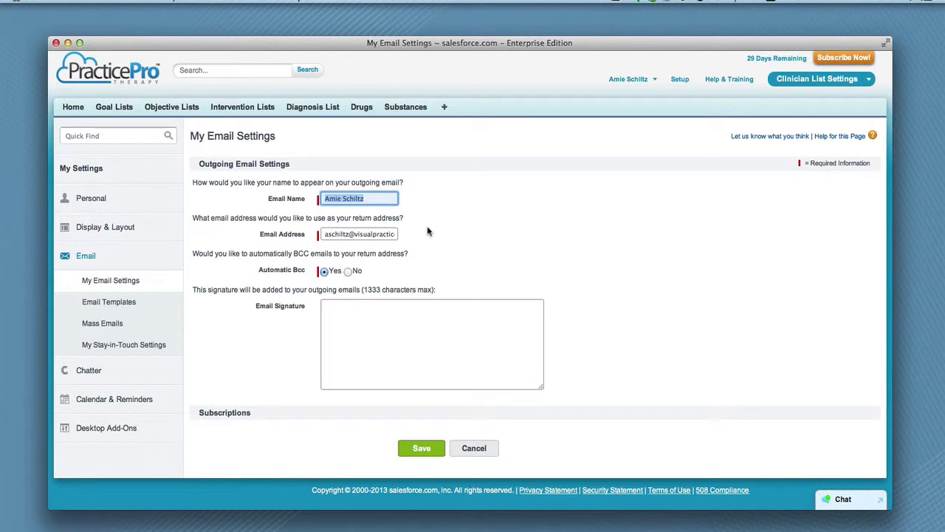
{"action": "left_click", "coordinate": [431, 450]}
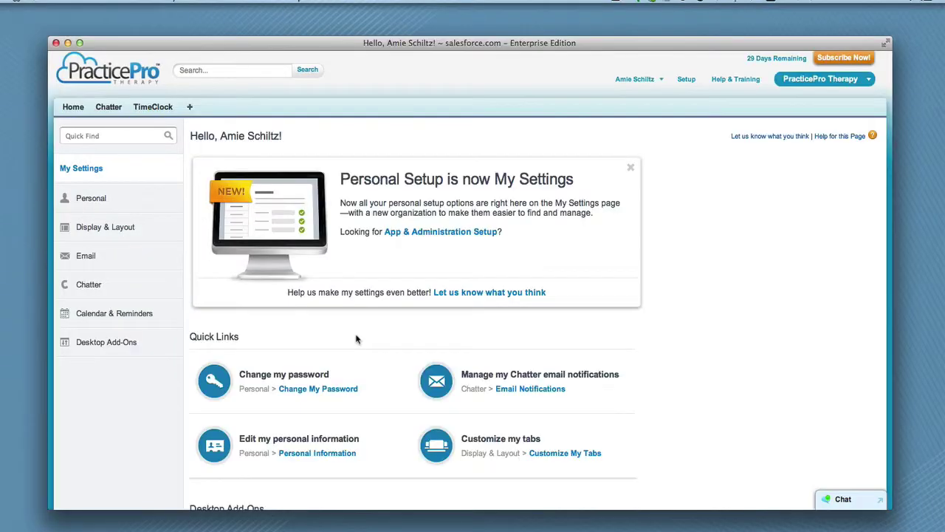
Start a new organization from the Organizations list using the My/ Our Practice record type.
{"action": "left_click", "coordinate": [78, 107]}
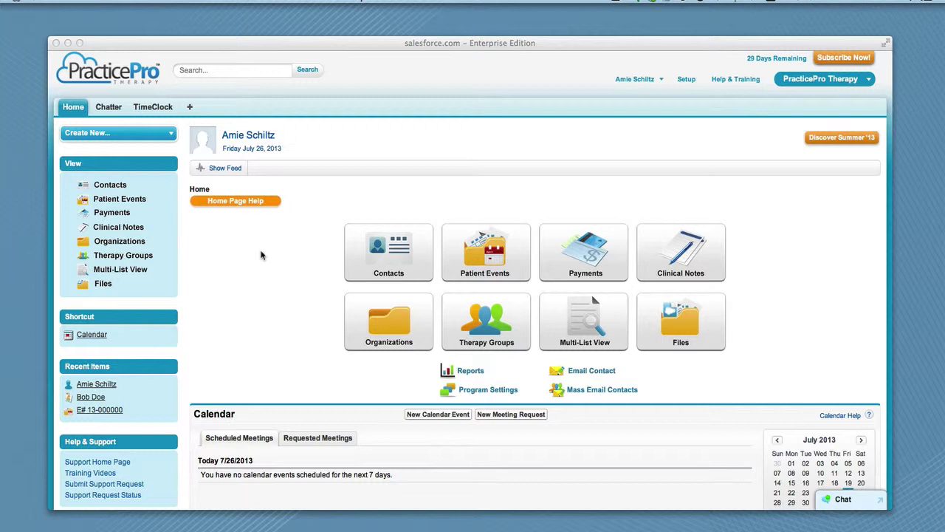
{"action": "left_click", "coordinate": [390, 321]}
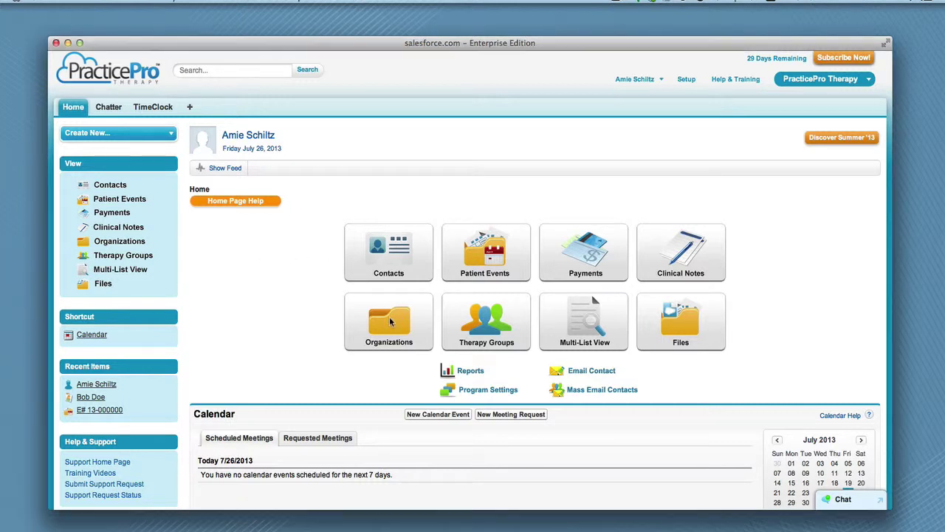
{"action": "left_click", "coordinate": [390, 321]}
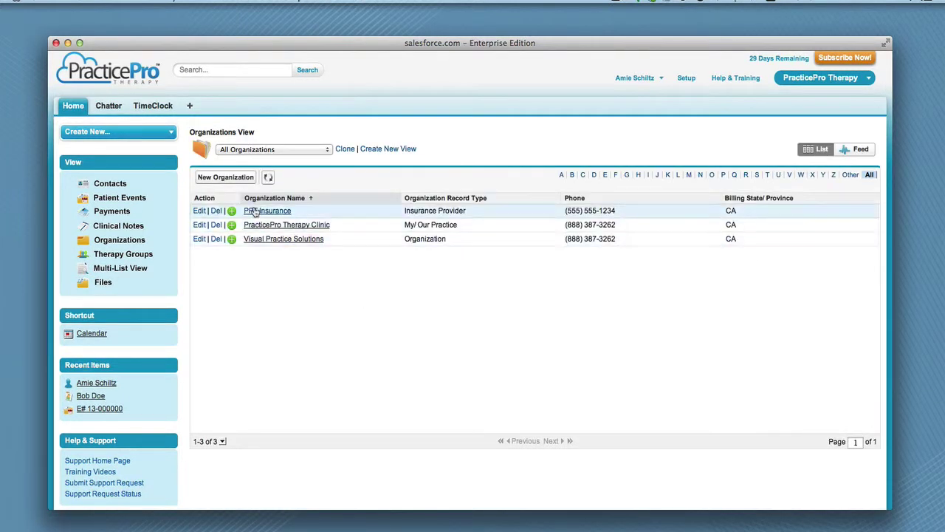
{"action": "left_click", "coordinate": [231, 178]}
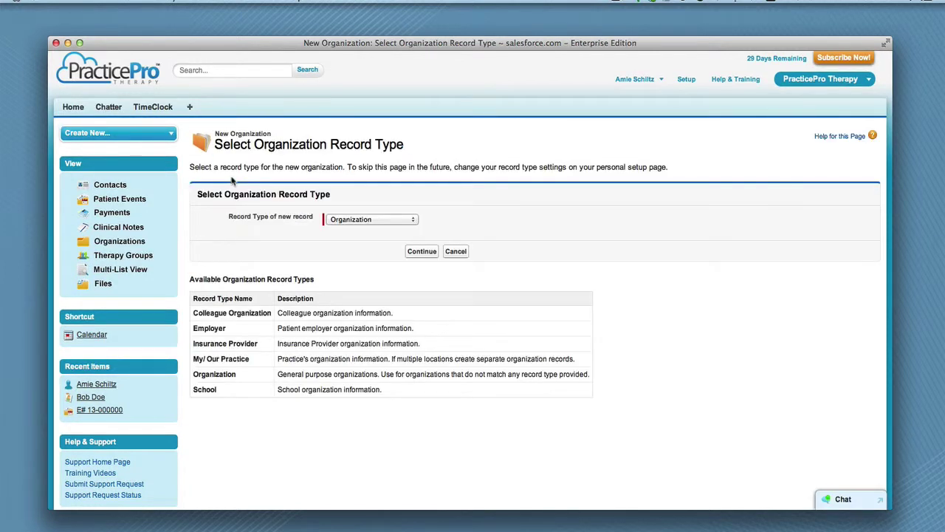
{"action": "left_click", "coordinate": [414, 223]}
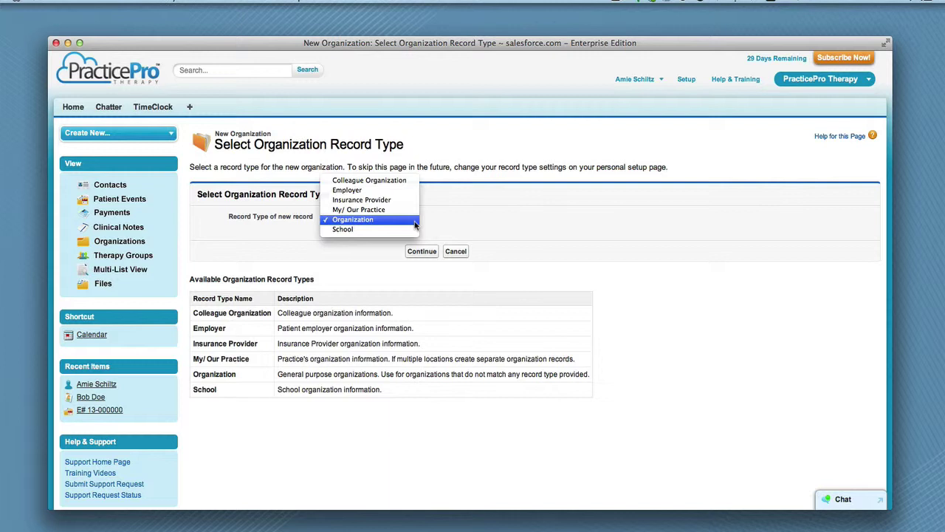
{"action": "left_click", "coordinate": [401, 210]}
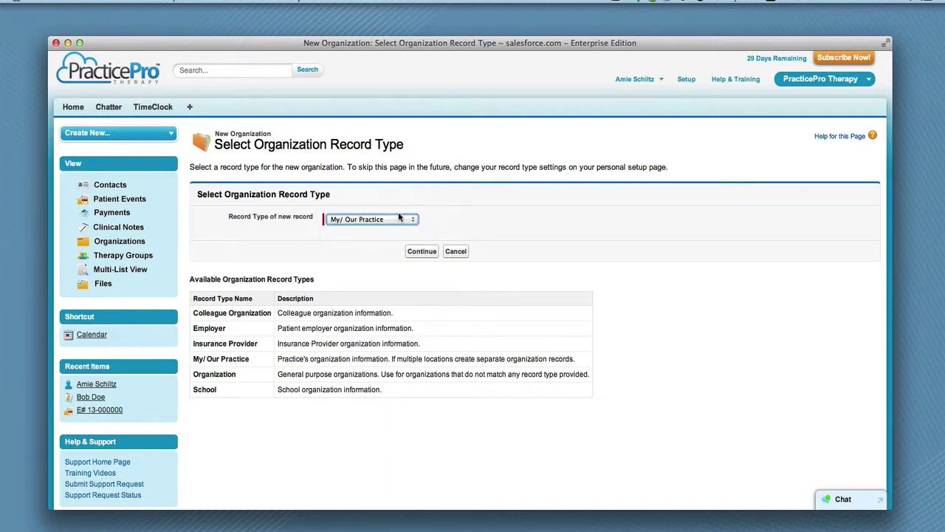
{"action": "left_click", "coordinate": [427, 254]}
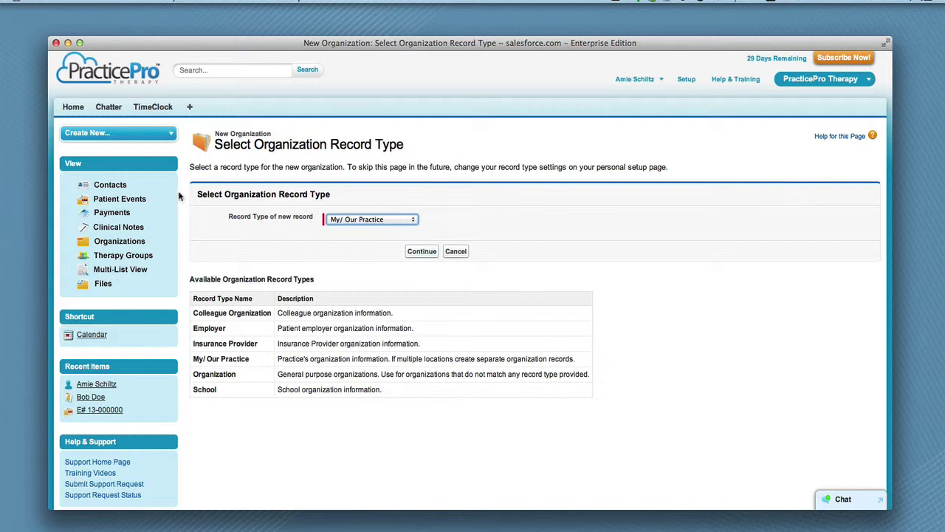
Start a new contact with the Clinician record type.
{"action": "left_click", "coordinate": [124, 188]}
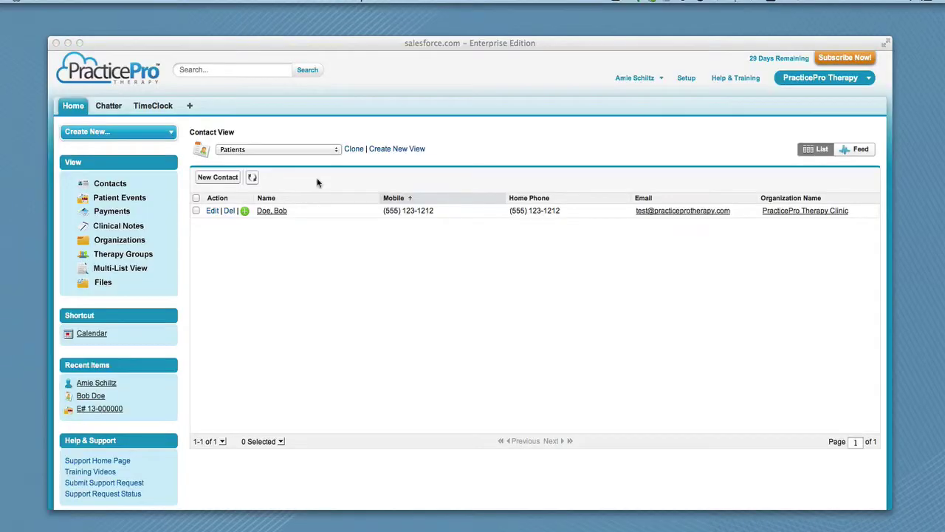
{"action": "left_click", "coordinate": [227, 180]}
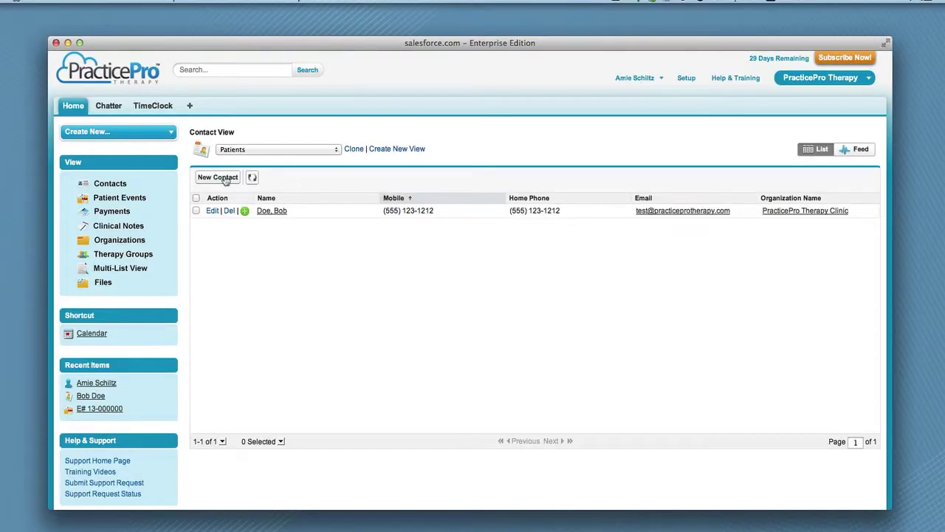
{"action": "left_click", "coordinate": [227, 179]}
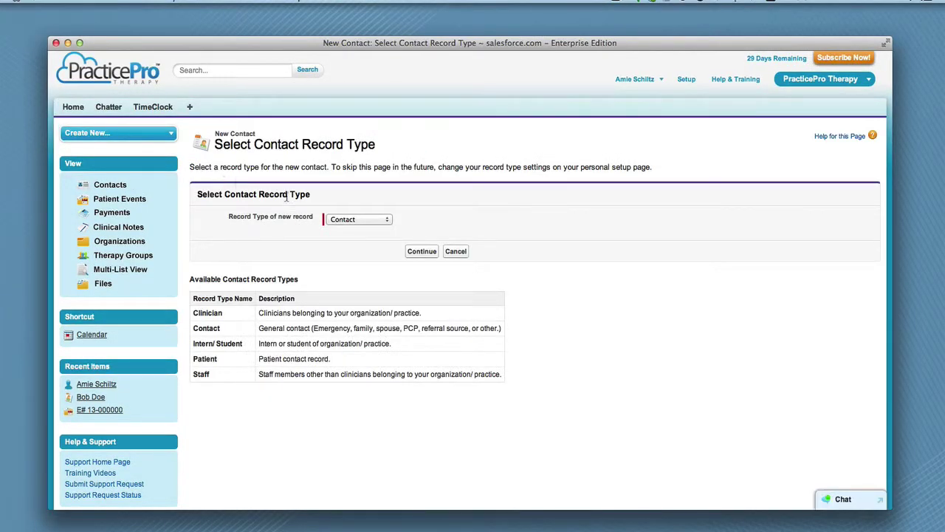
{"action": "left_click", "coordinate": [389, 226]}
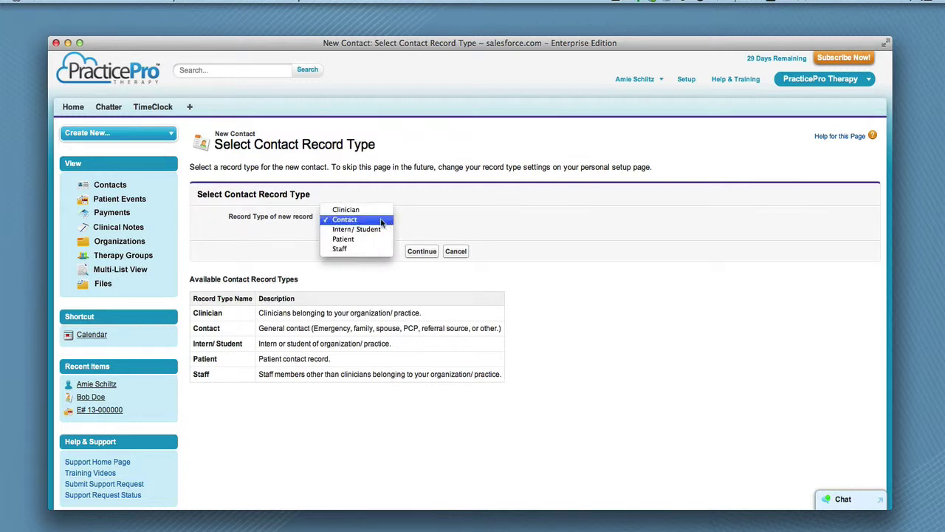
{"action": "left_click", "coordinate": [361, 211]}
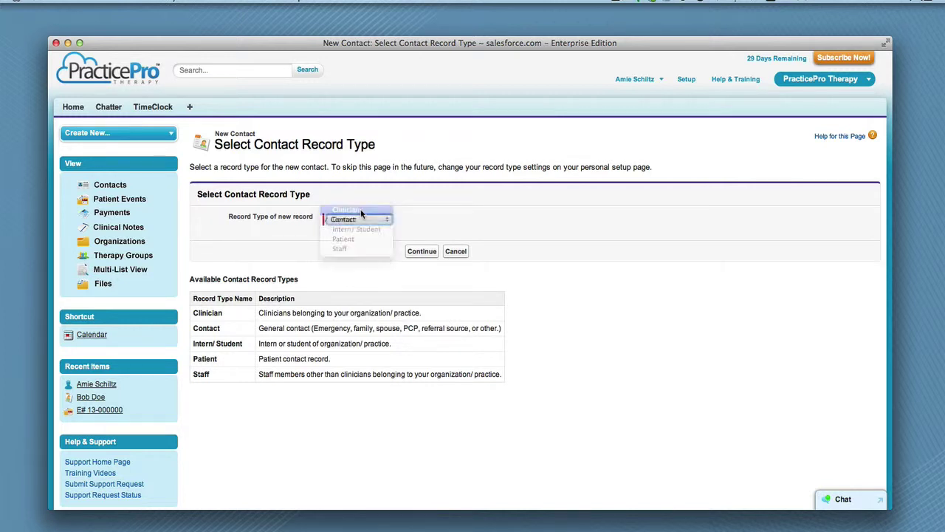
{"action": "left_click", "coordinate": [419, 252]}
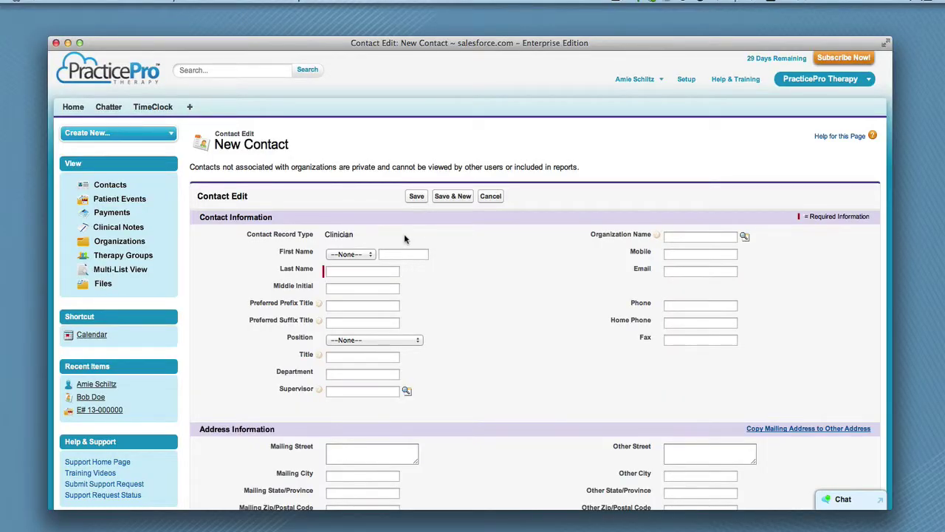
Fill in the clinician form, including title Therapist and department Psychological Services, and save it.
{"action": "left_click", "coordinate": [373, 255]}
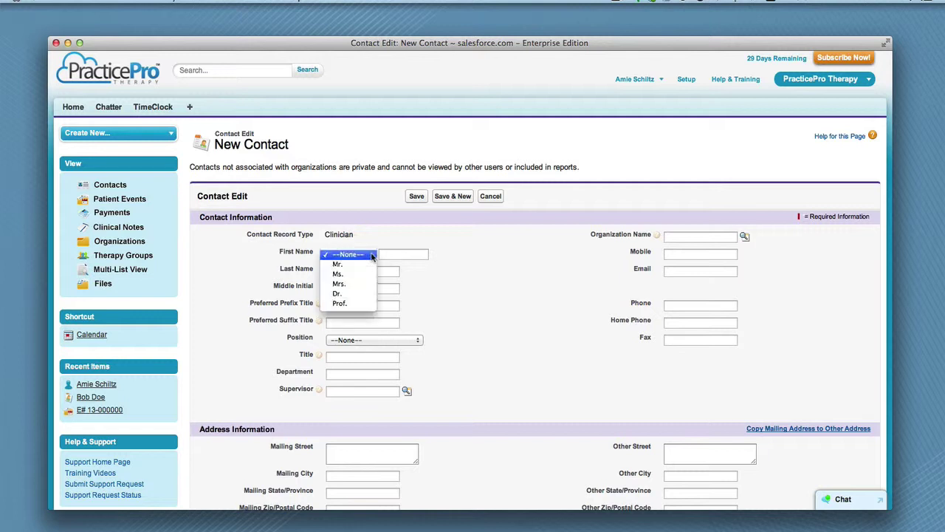
{"action": "left_click", "coordinate": [372, 255]}
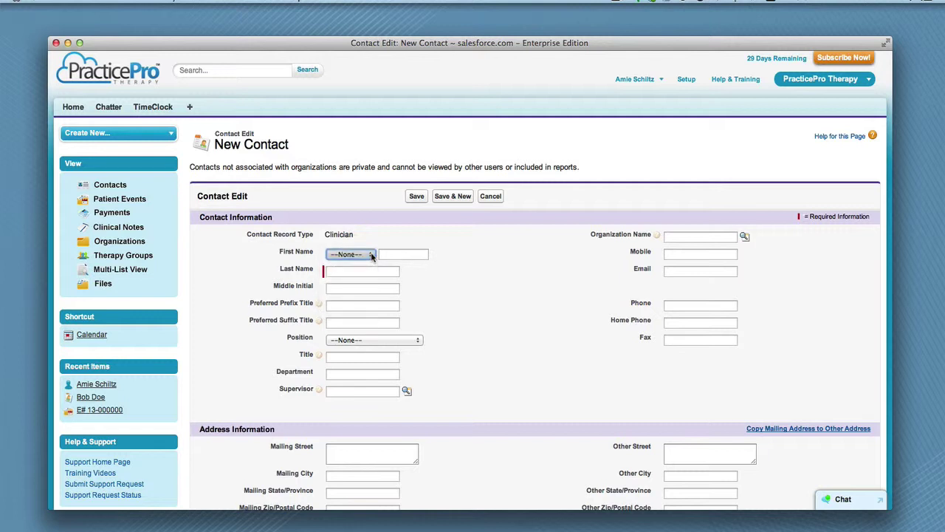
{"action": "left_click", "coordinate": [700, 236]}
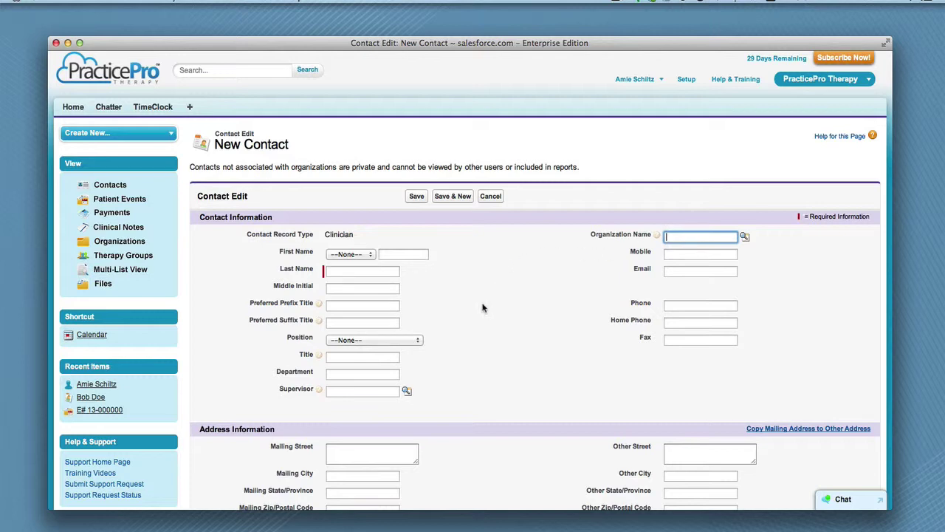
{"action": "scroll", "coordinate": [484, 308], "scroll_direction": "down", "scroll_amount": 3}
{"action": "scroll", "coordinate": [484, 308], "scroll_direction": "down", "scroll_amount": 1}
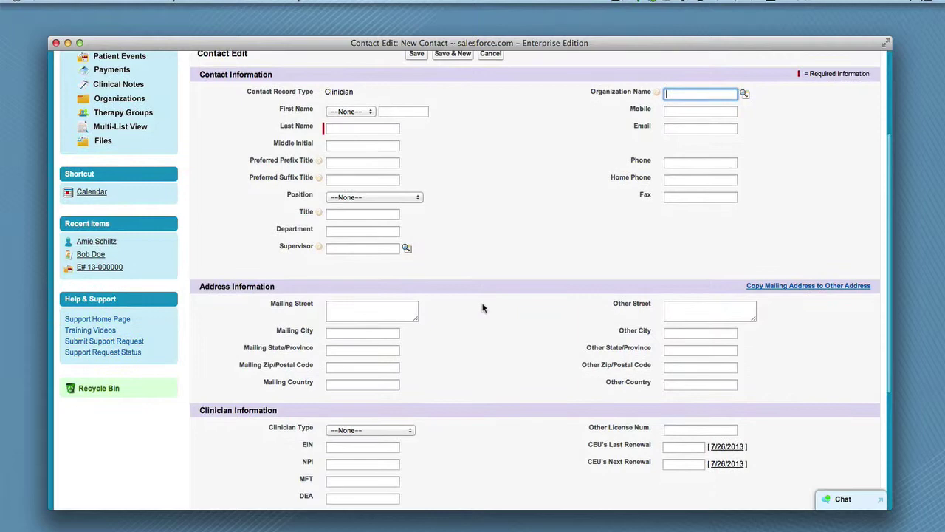
{"action": "scroll", "coordinate": [484, 308], "scroll_direction": "down", "scroll_amount": 1}
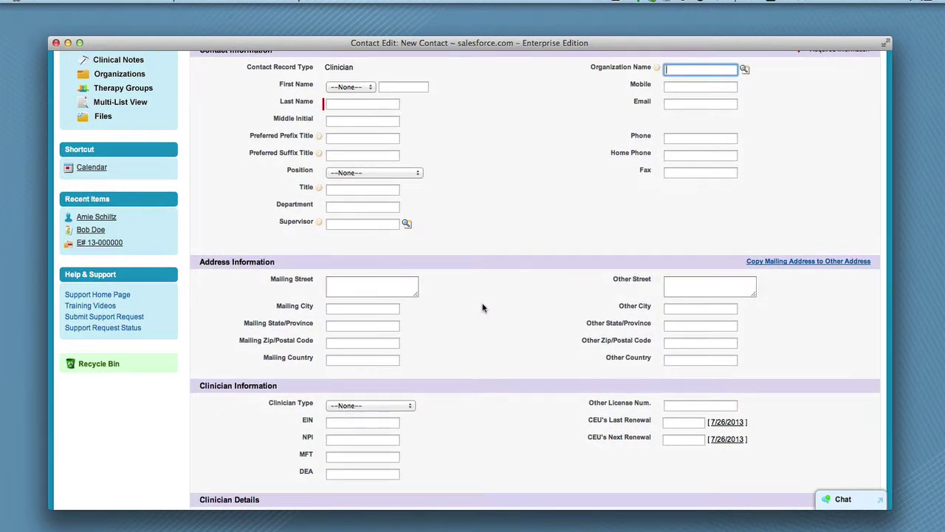
{"action": "scroll", "coordinate": [483, 308], "scroll_direction": "down", "scroll_amount": 2}
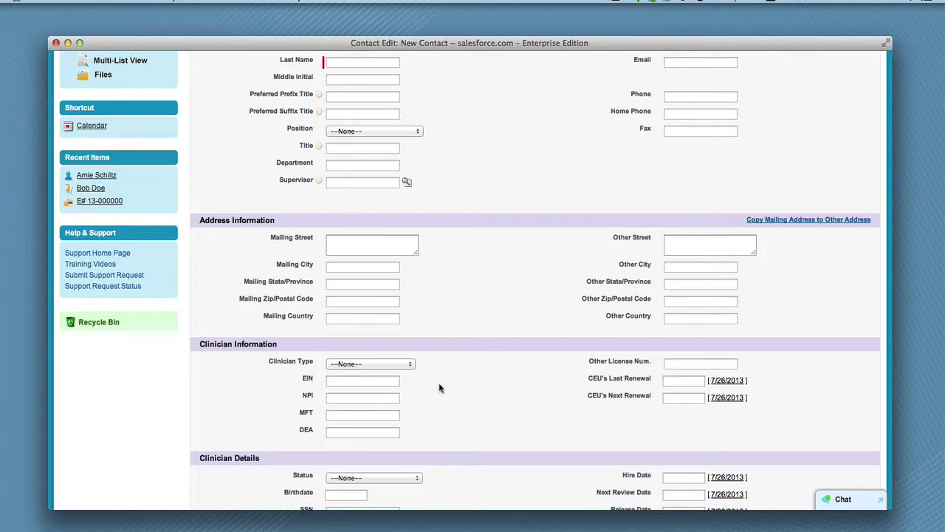
{"action": "scroll", "coordinate": [439, 384], "scroll_direction": "down", "scroll_amount": 4}
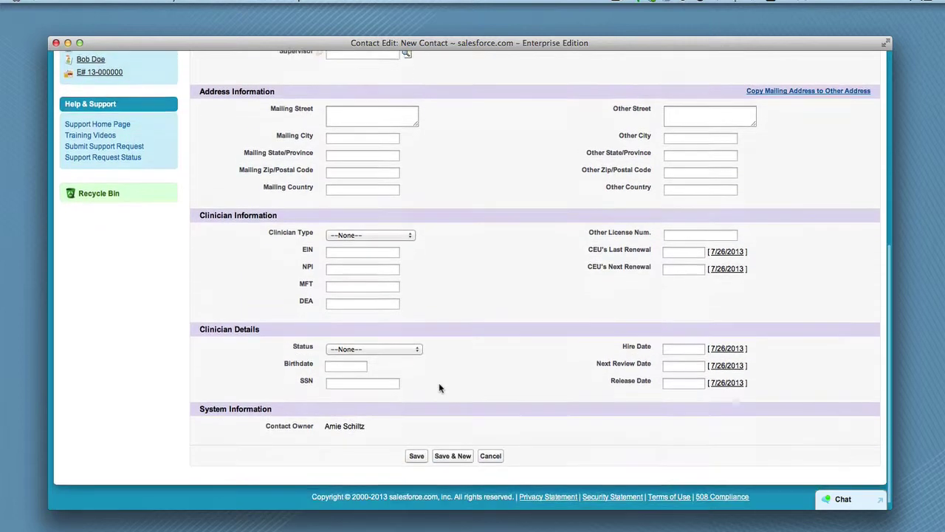
{"action": "left_click", "coordinate": [417, 450]}
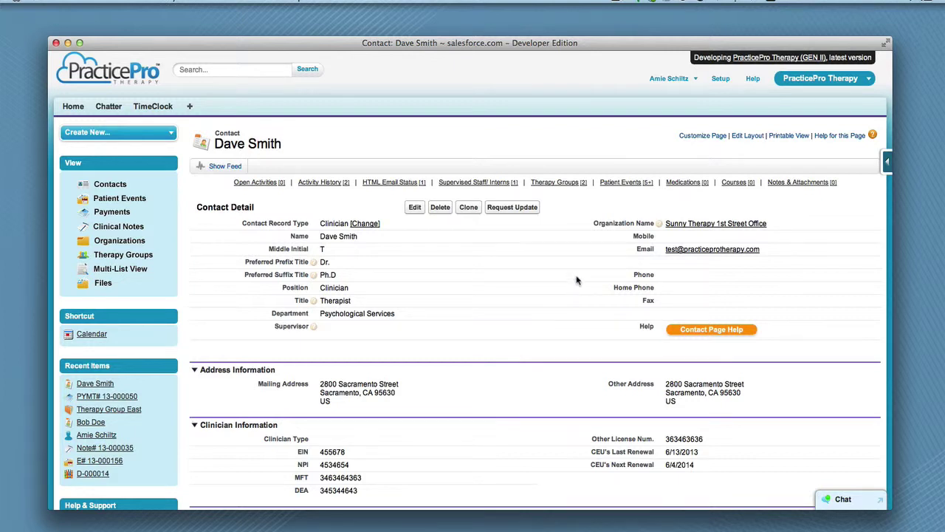
Open the PracticePro Therapy app menu showing Billing Settings and Clinician List Settings.
{"action": "left_click", "coordinate": [868, 79]}
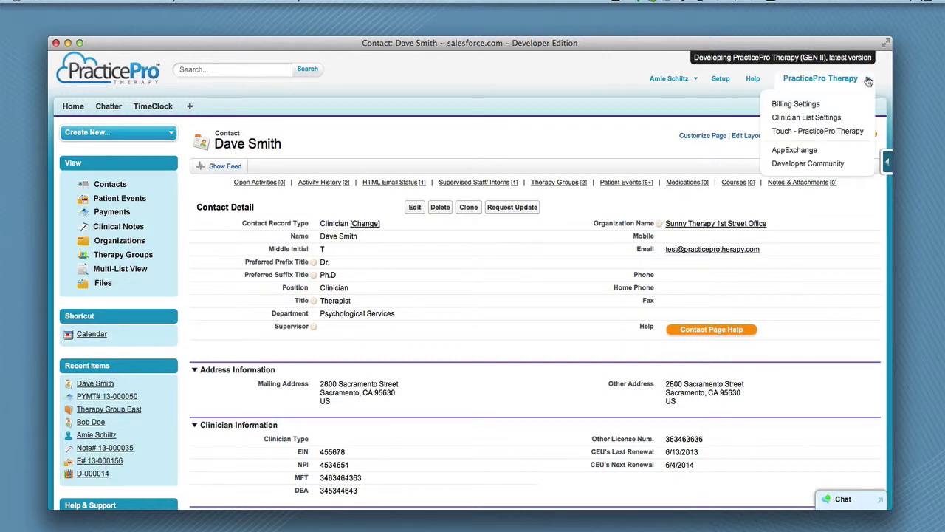